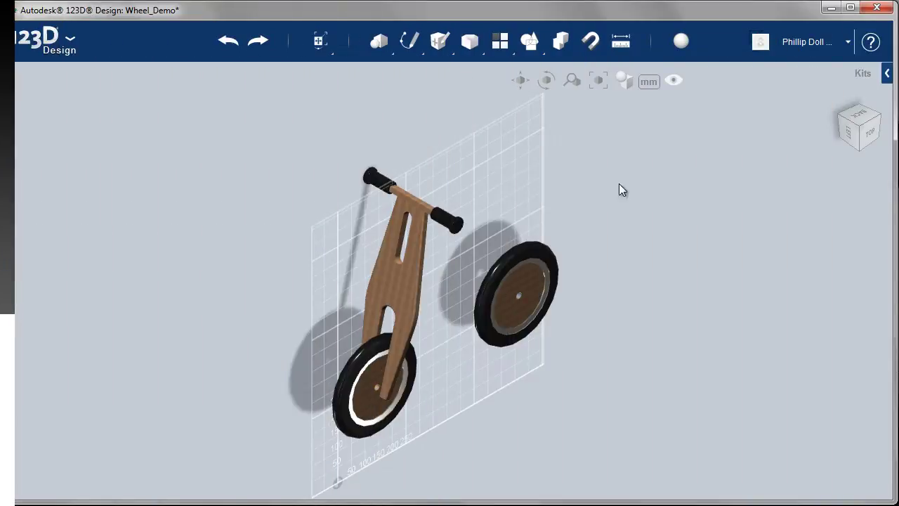
Start a polyline sketch on the grid plane in the top view, with the parts' hidden edges displayed.
mouse_move(409, 41)
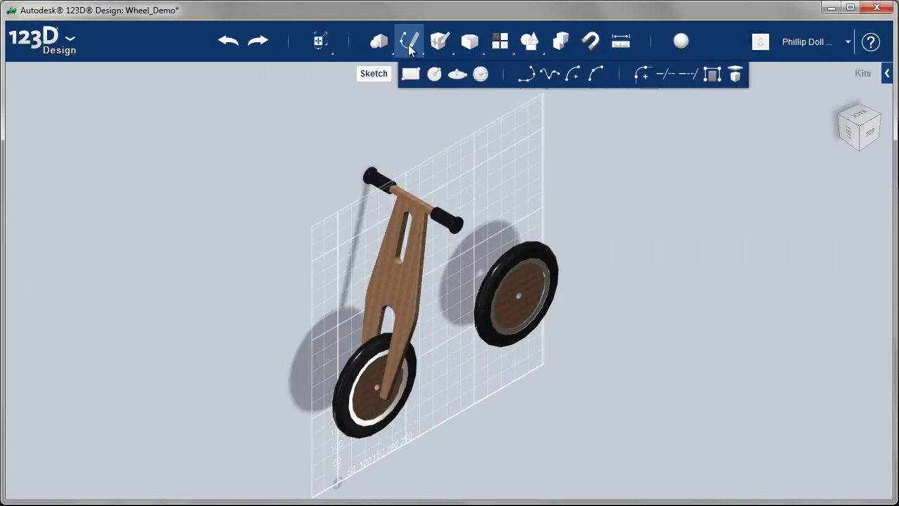
click(525, 76)
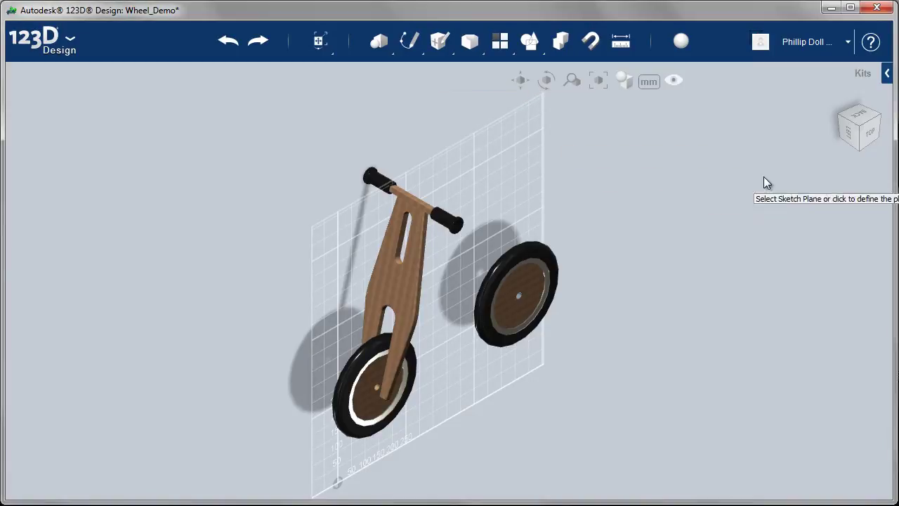
click(869, 131)
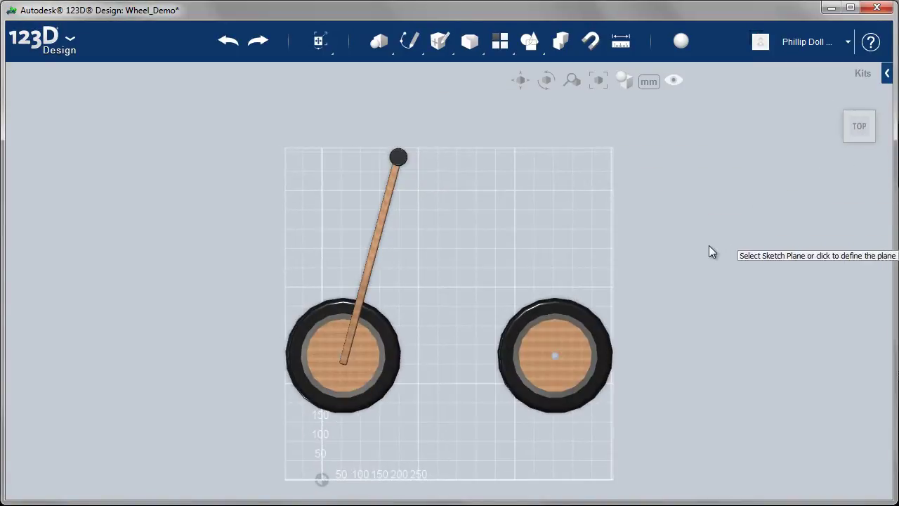
scroll(451, 238, up, 2)
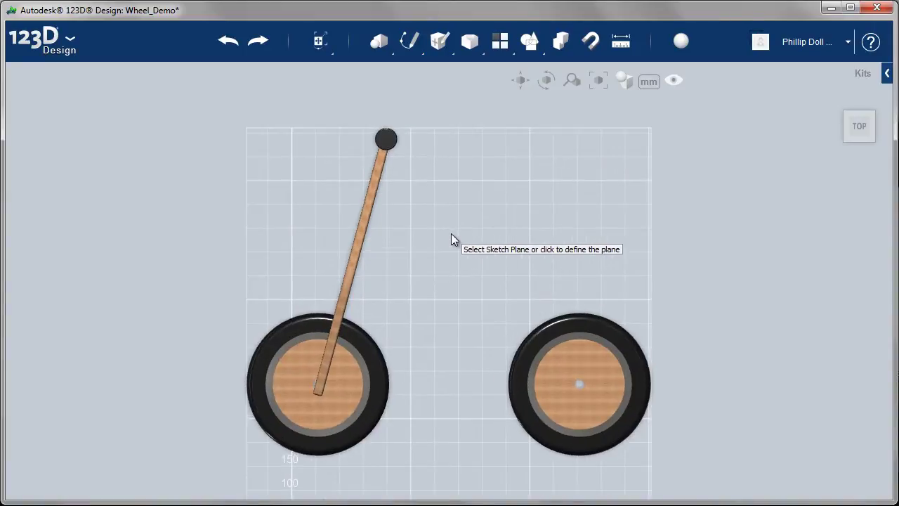
scroll(451, 233, up, 1)
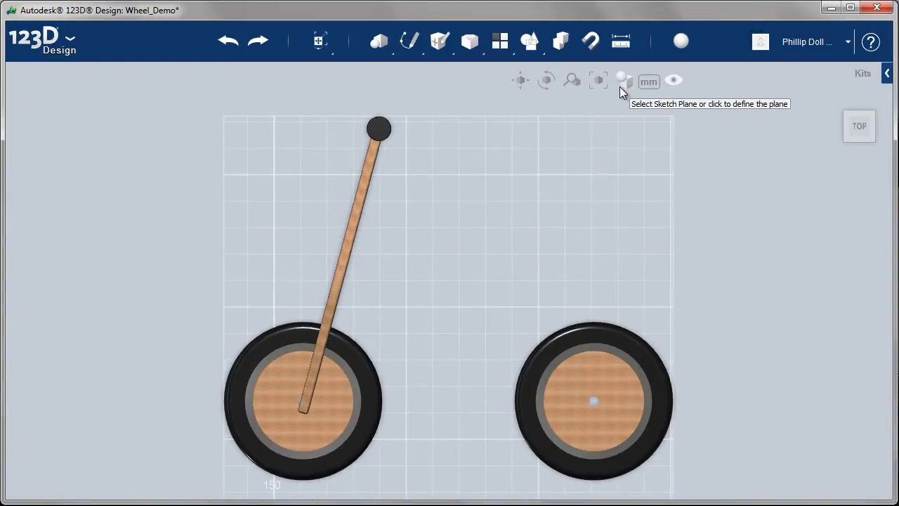
mouse_move(623, 82)
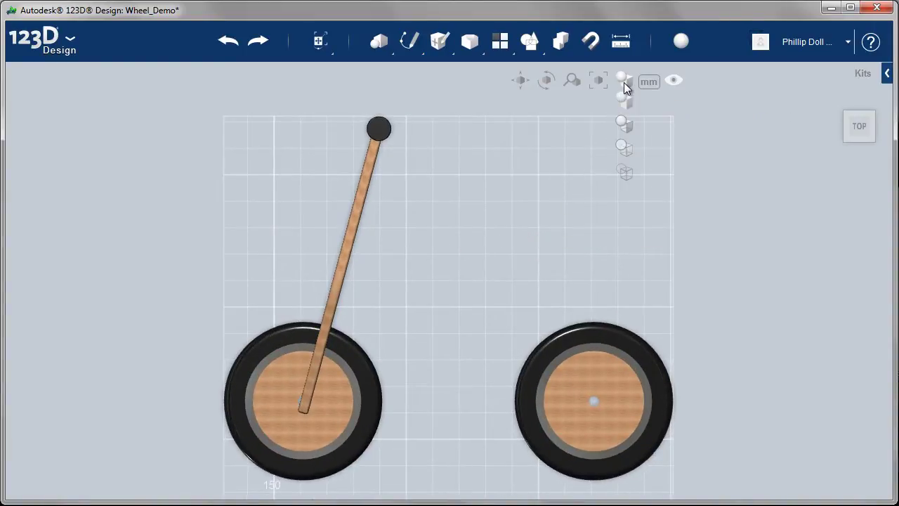
click(629, 149)
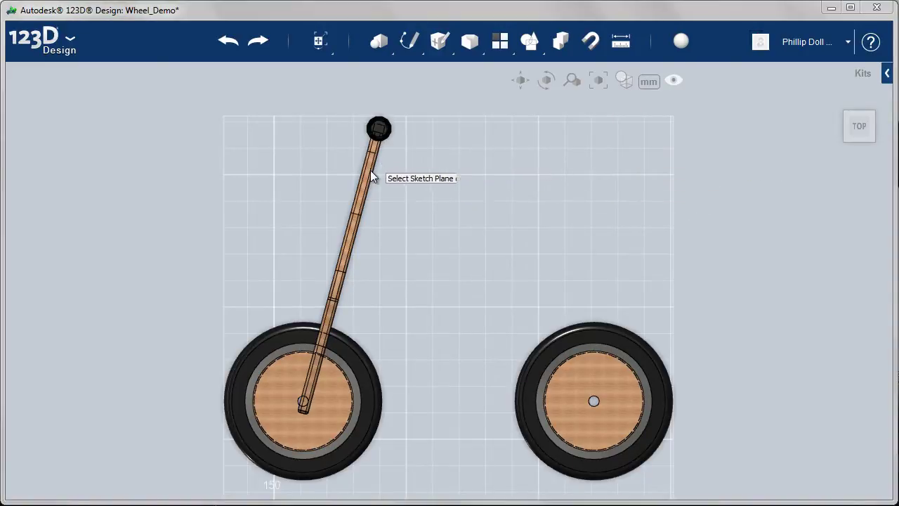
click(427, 186)
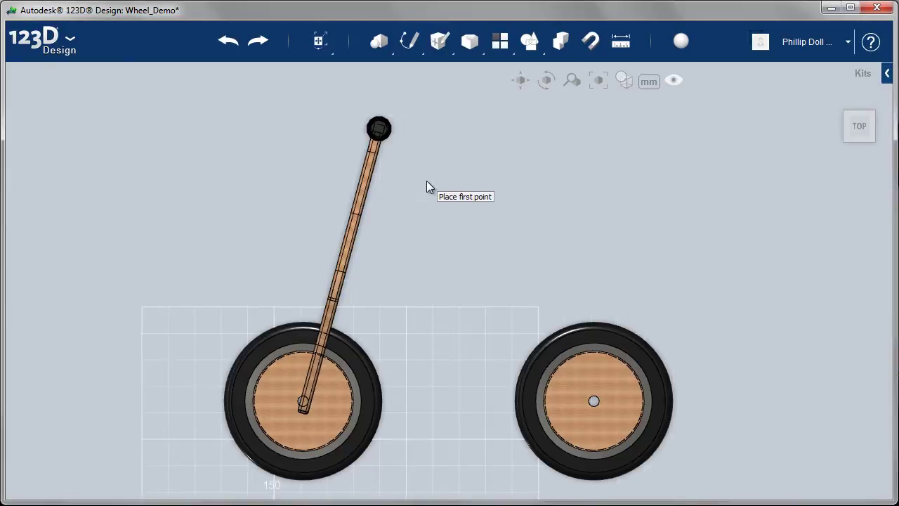
Draw the frame's upper edge from just in front of the handlebar, sloping down across the fork to a point ahead of the rear wheel.
scroll(399, 169, up, 3)
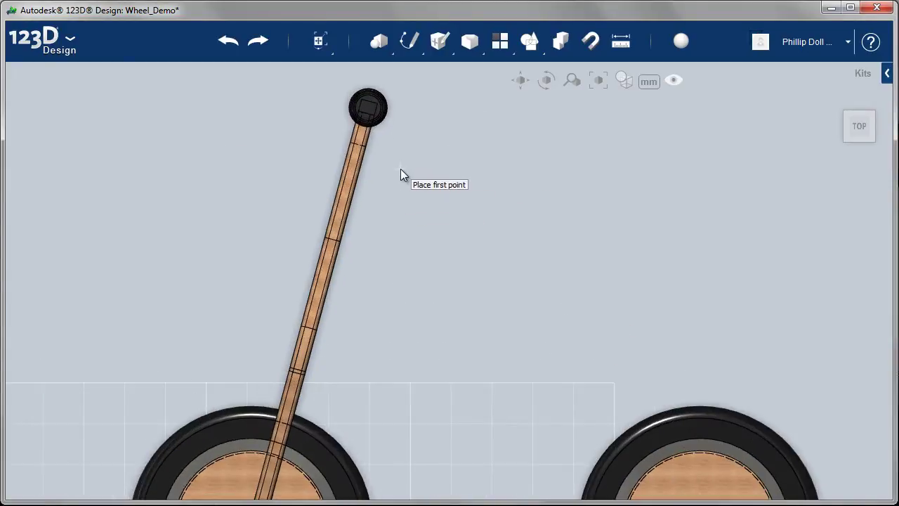
right_drag(416, 209, 487, 210)
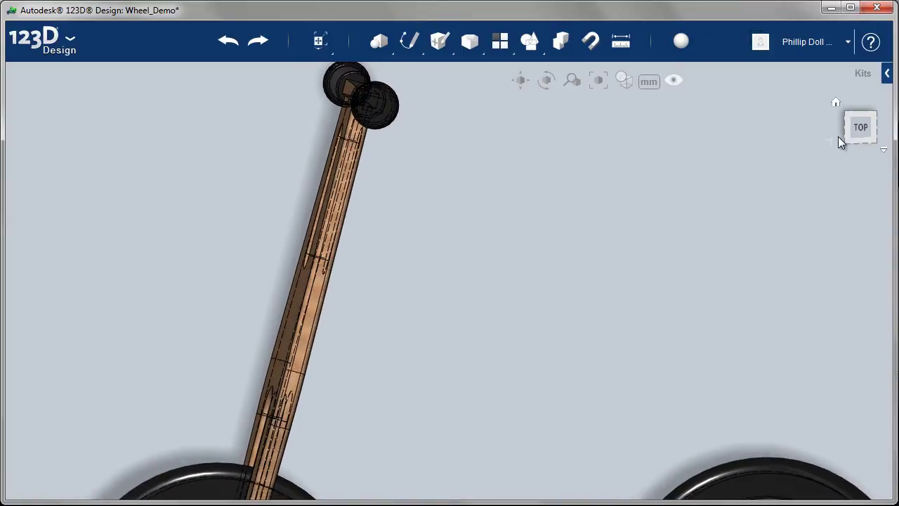
click(861, 127)
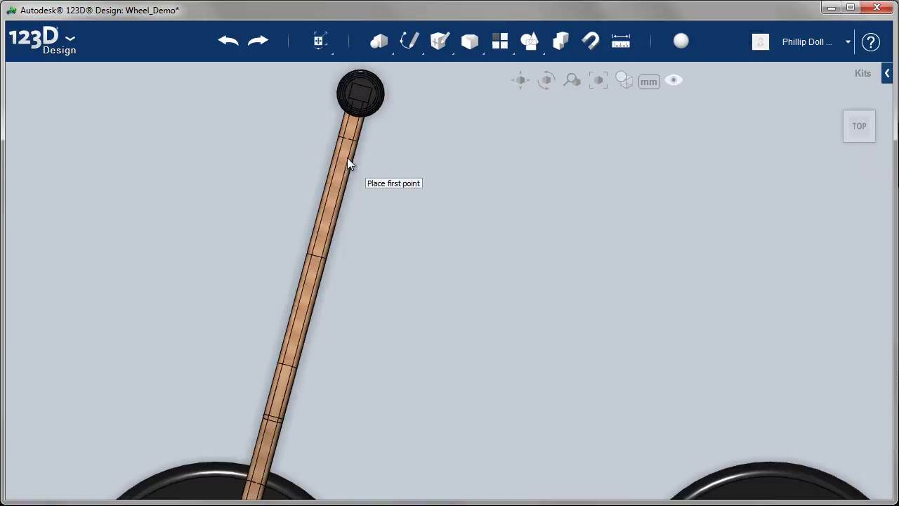
click(307, 110)
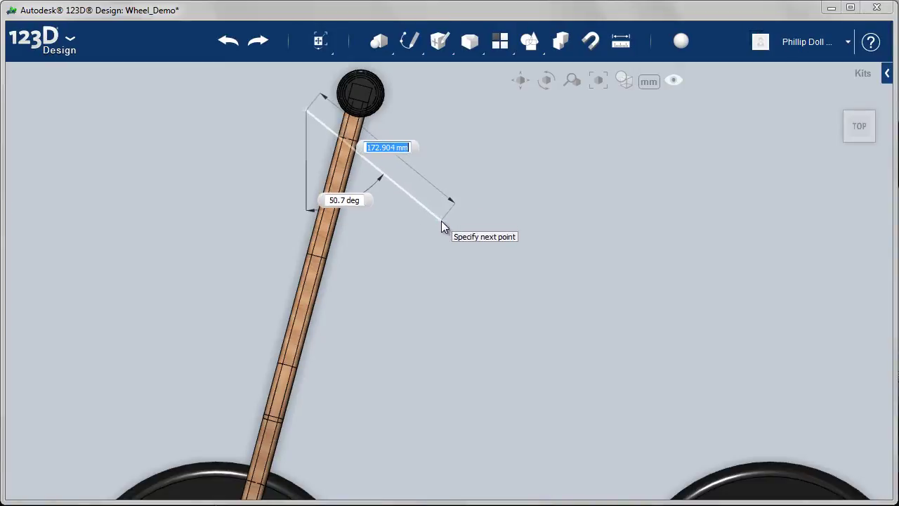
scroll(539, 355, down, 3)
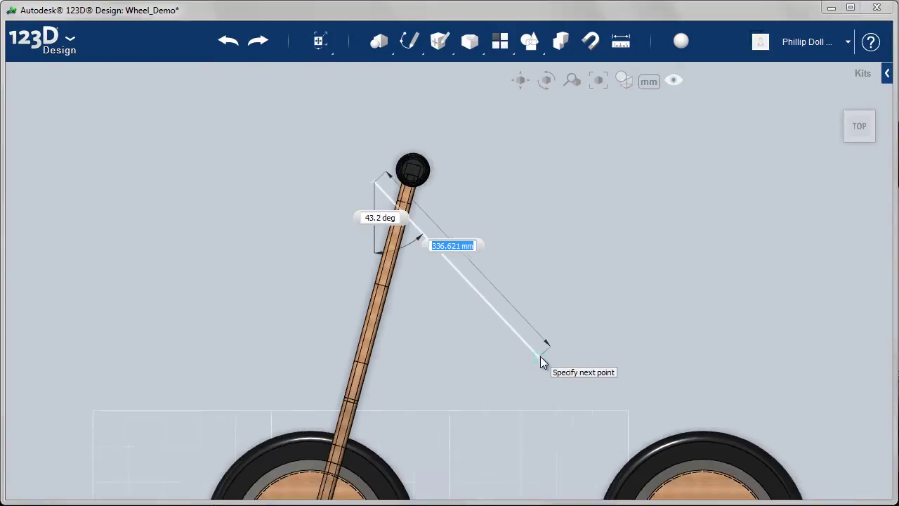
scroll(540, 356, down, 4)
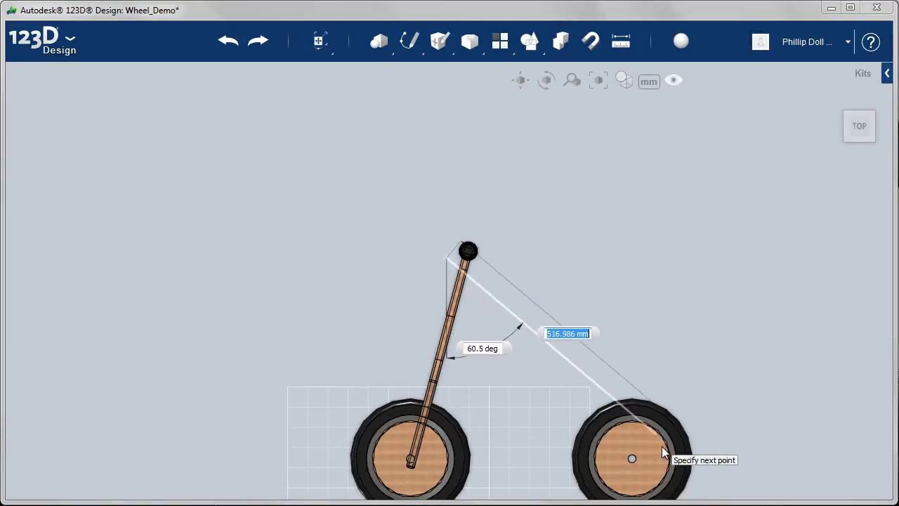
click(554, 355)
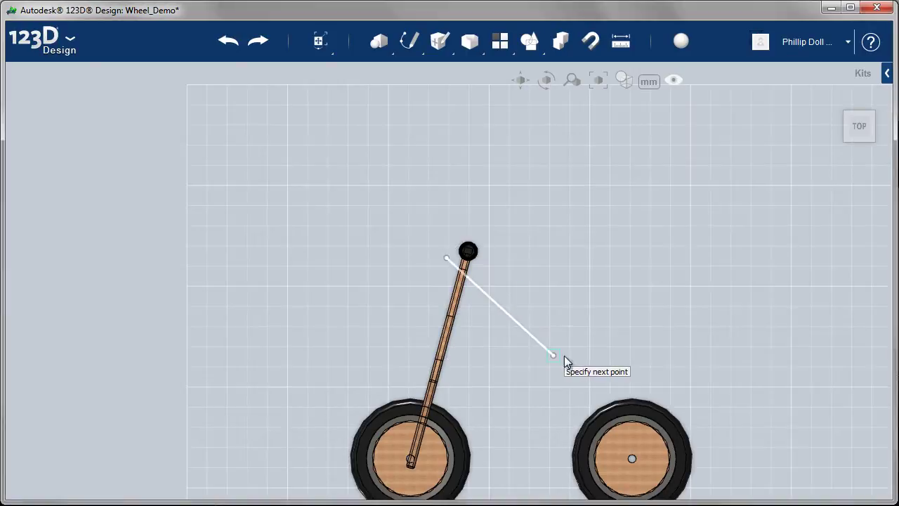
Complete the closed frame profile with a horizontal seat edge, a rear edge past the axle, and a lower edge about 667 mm long.
click(618, 357)
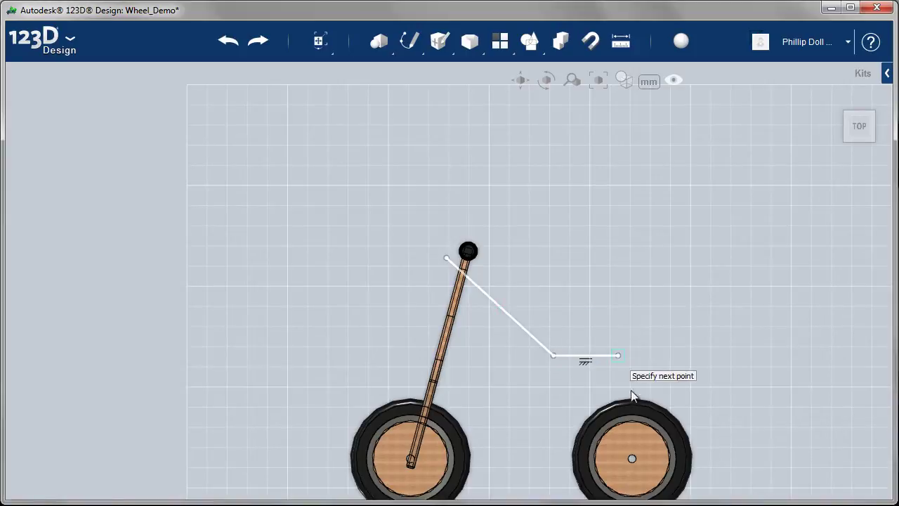
click(650, 462)
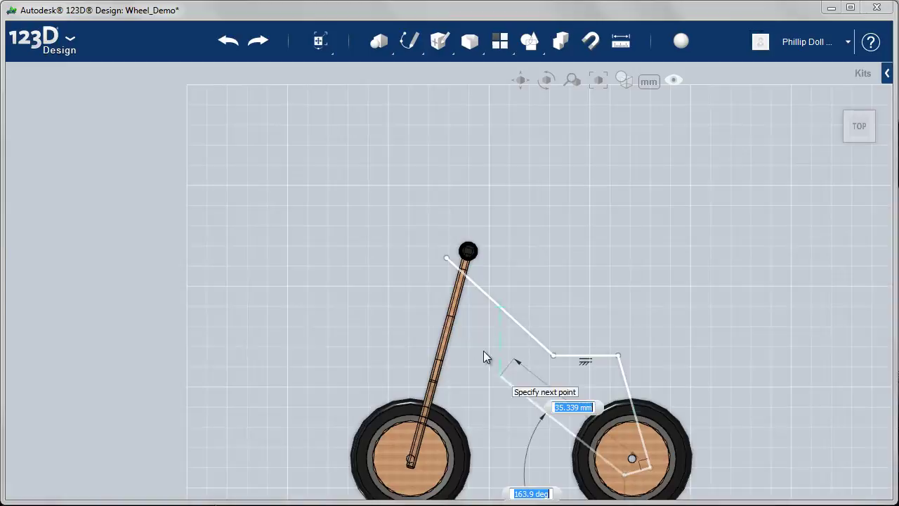
scroll(431, 300, up, 5)
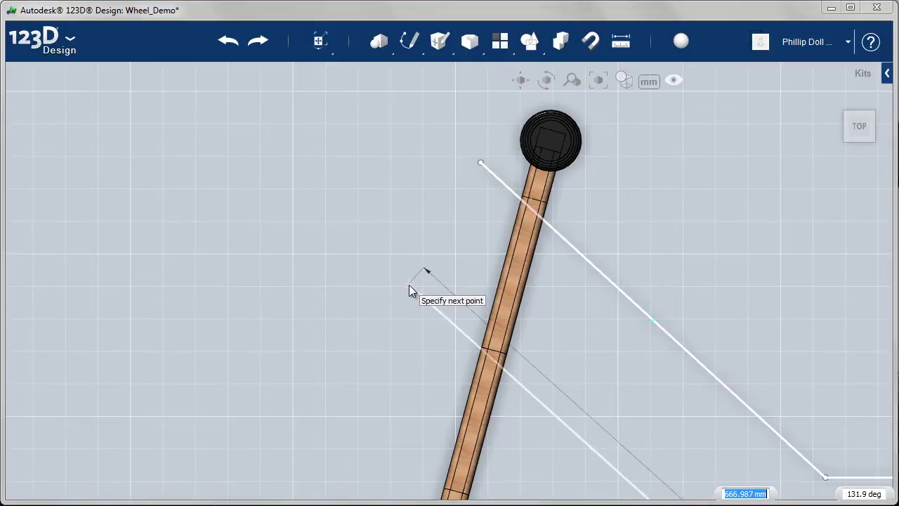
click(408, 289)
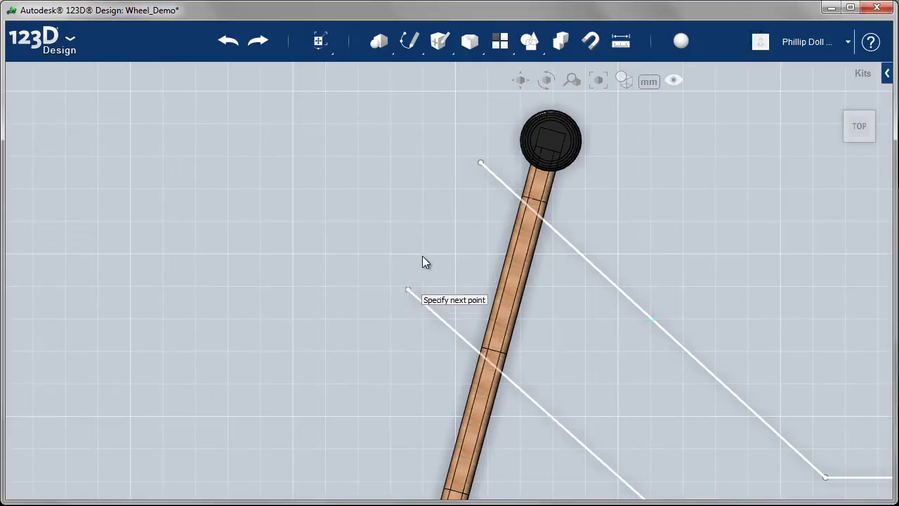
click(479, 165)
key(f)
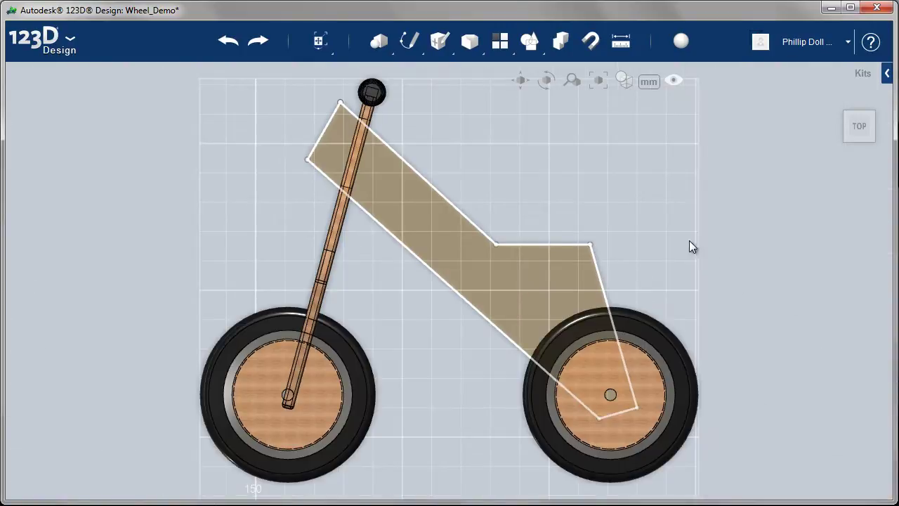
click(460, 291)
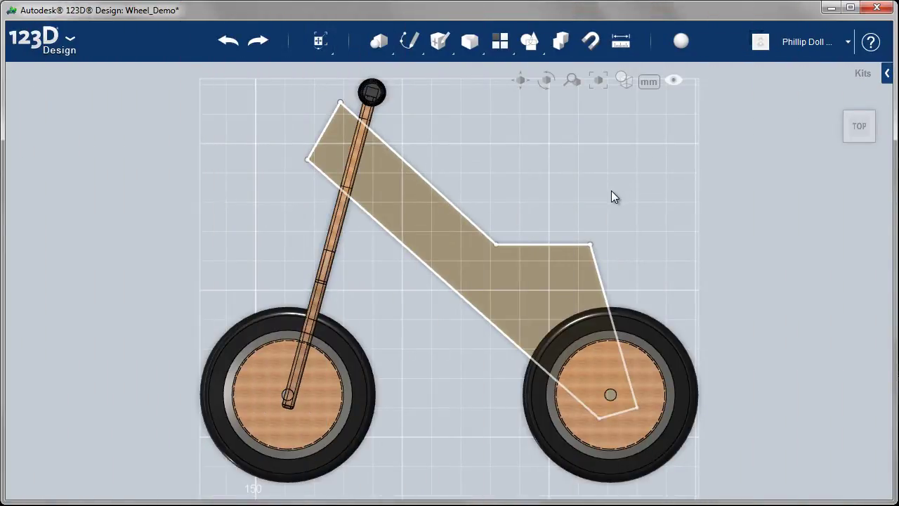
Extrude the frame profile by -20 mm as a new solid and hide all sketches.
right_drag(614, 194, 669, 228)
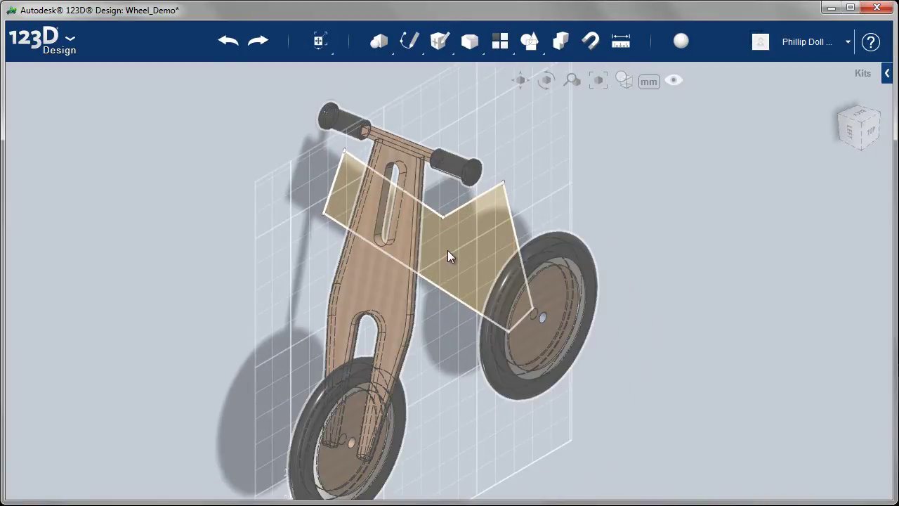
click(448, 252)
mouse_move(477, 316)
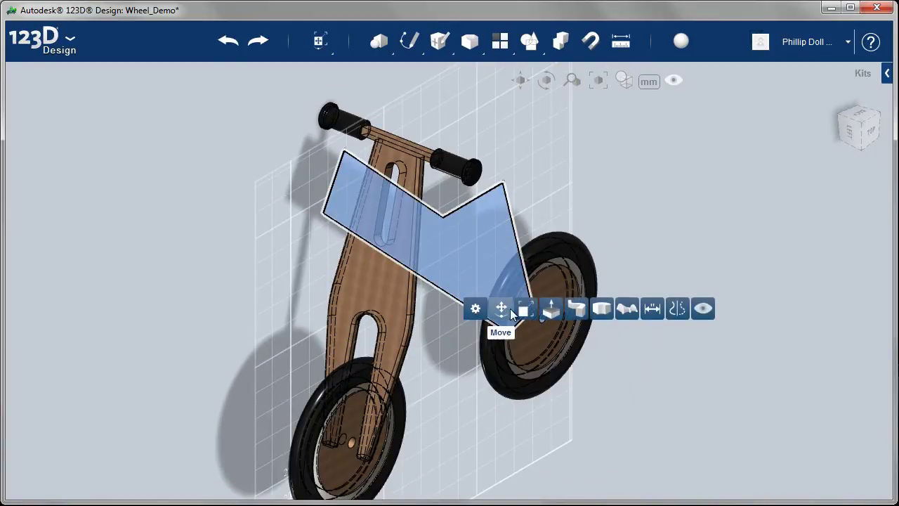
click(549, 309)
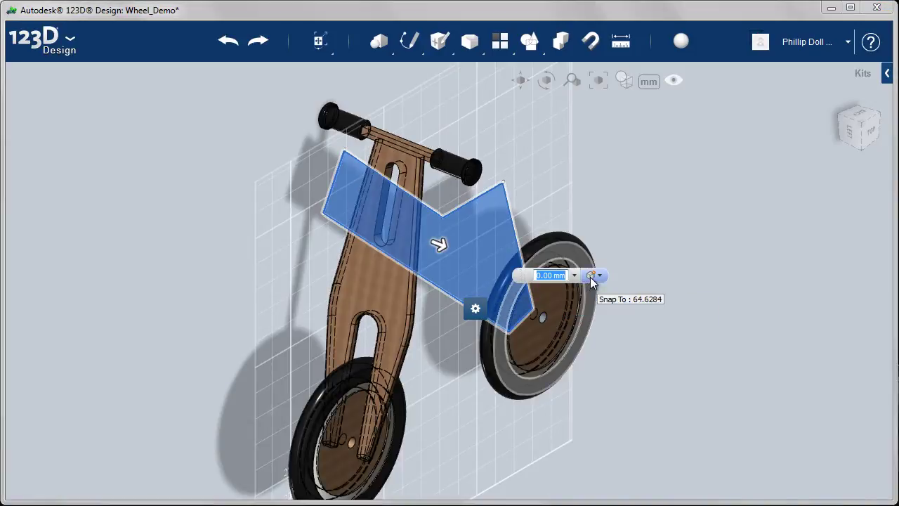
click(594, 278)
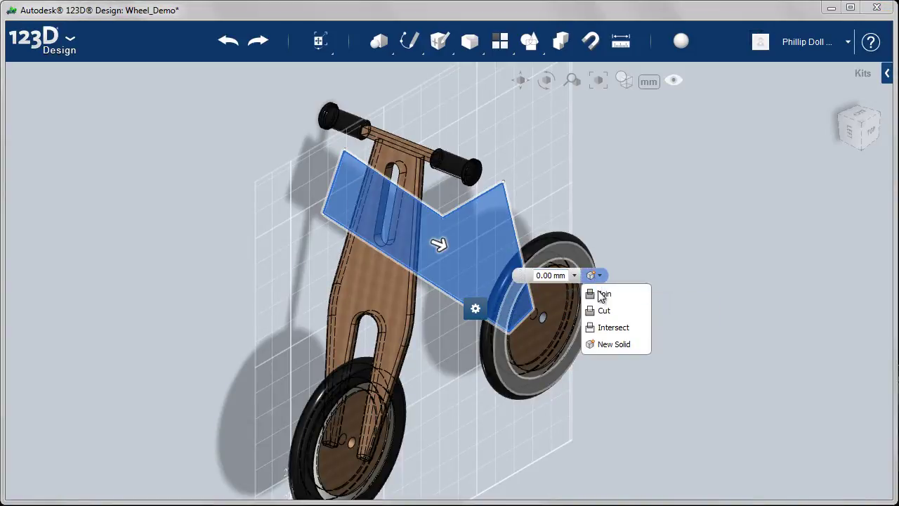
click(604, 345)
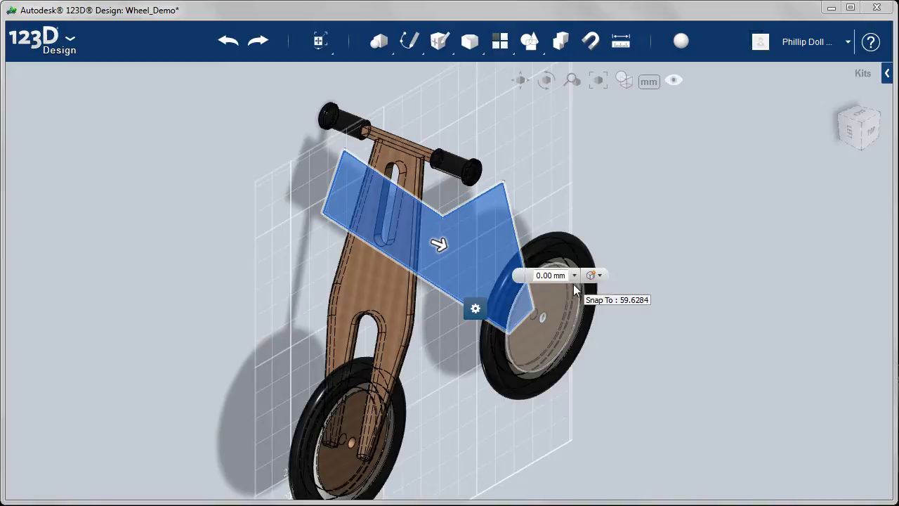
drag(439, 246, 434, 252)
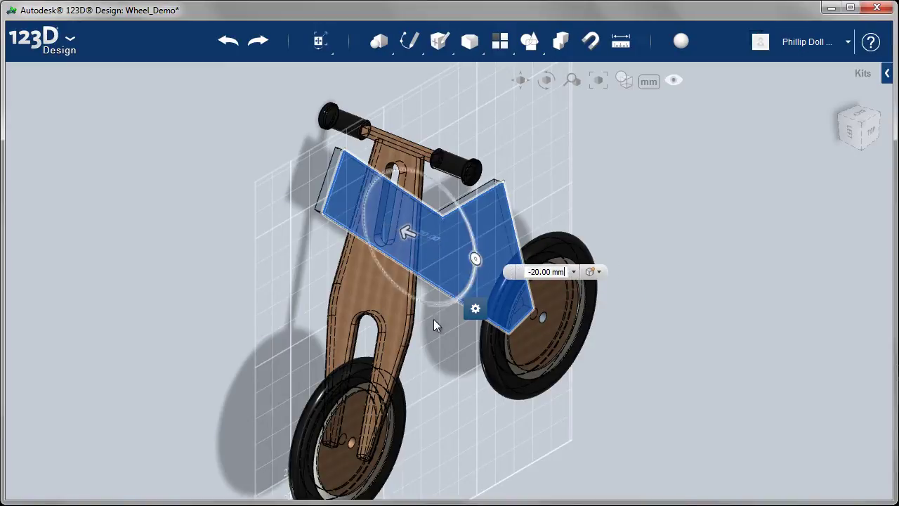
click(664, 357)
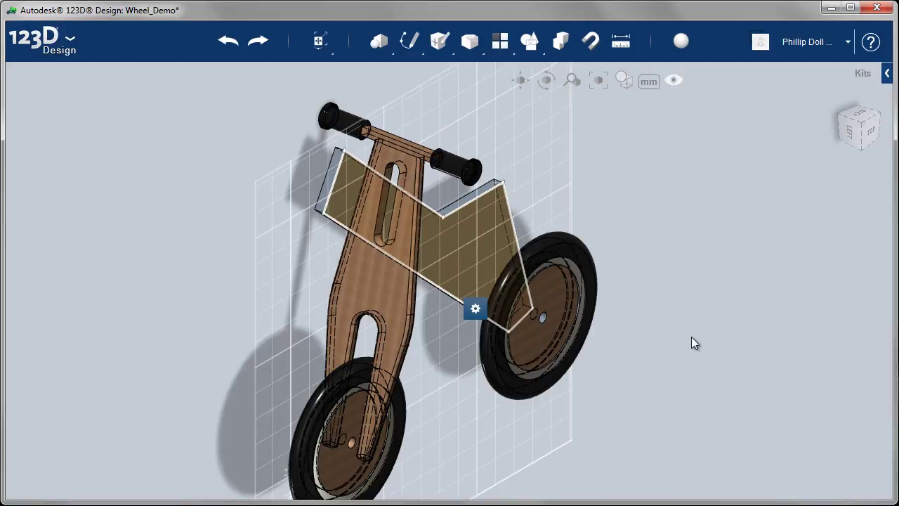
mouse_move(673, 82)
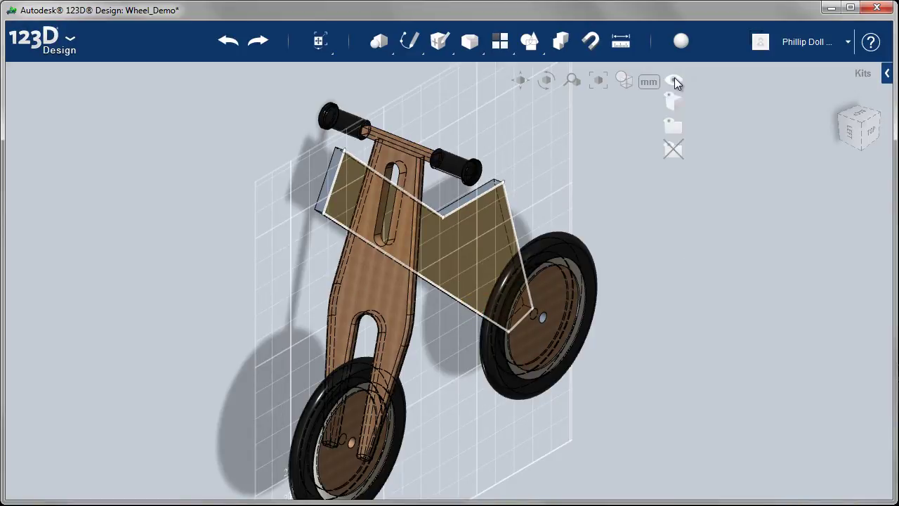
click(672, 149)
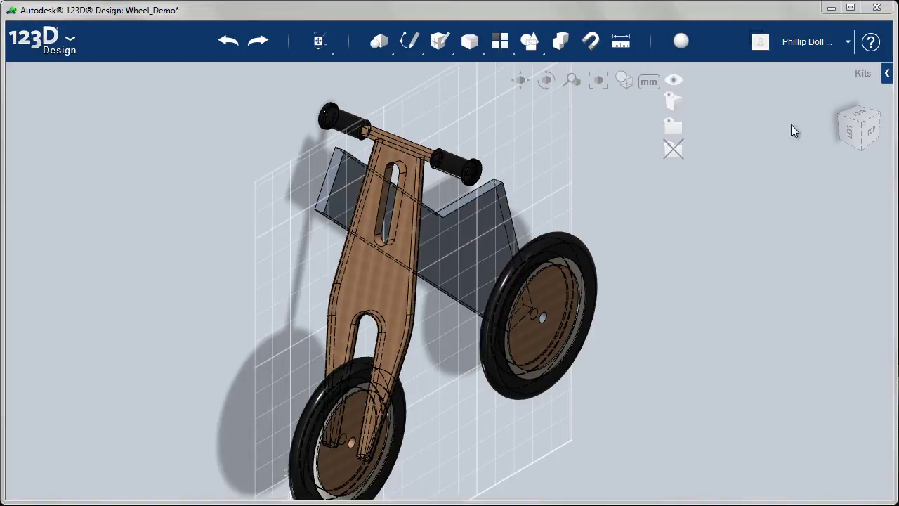
Move the frame solid sideways in the back view until it is centred on the fork and handlebar.
click(858, 114)
mouse_move(879, 116)
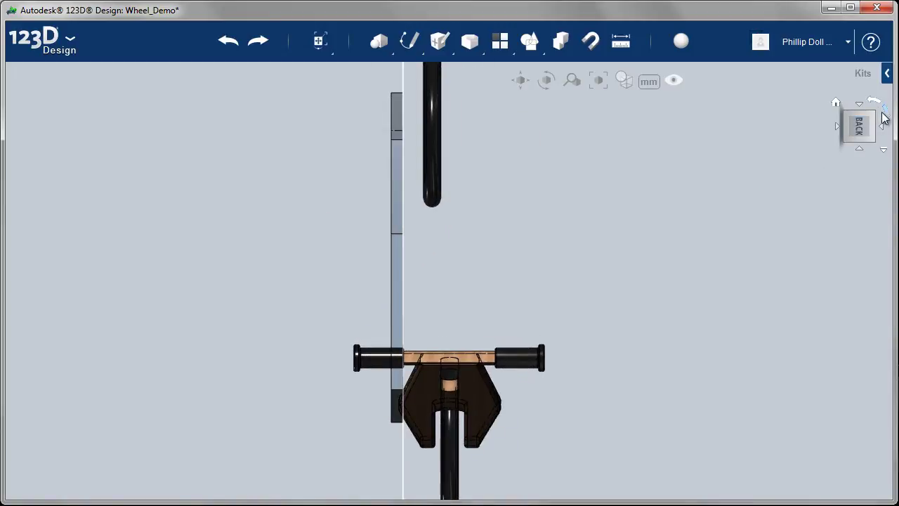
click(883, 117)
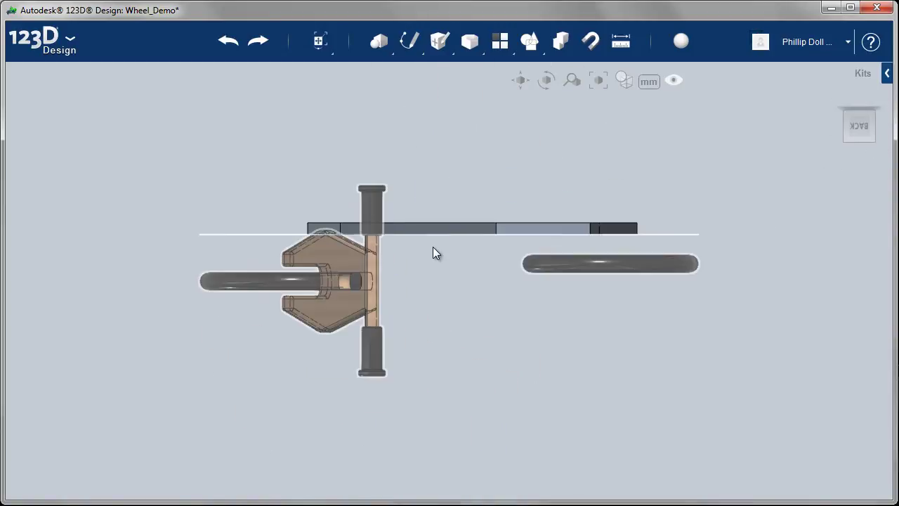
scroll(434, 248, up, 2)
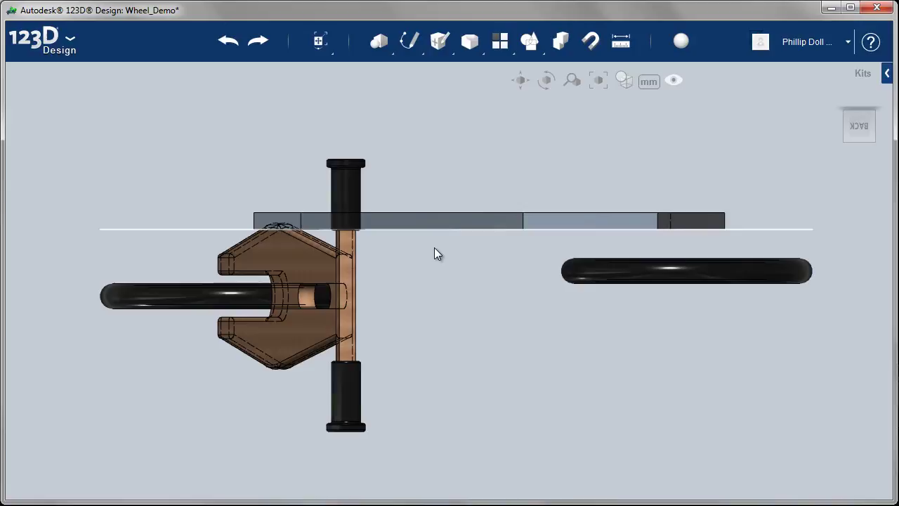
click(481, 220)
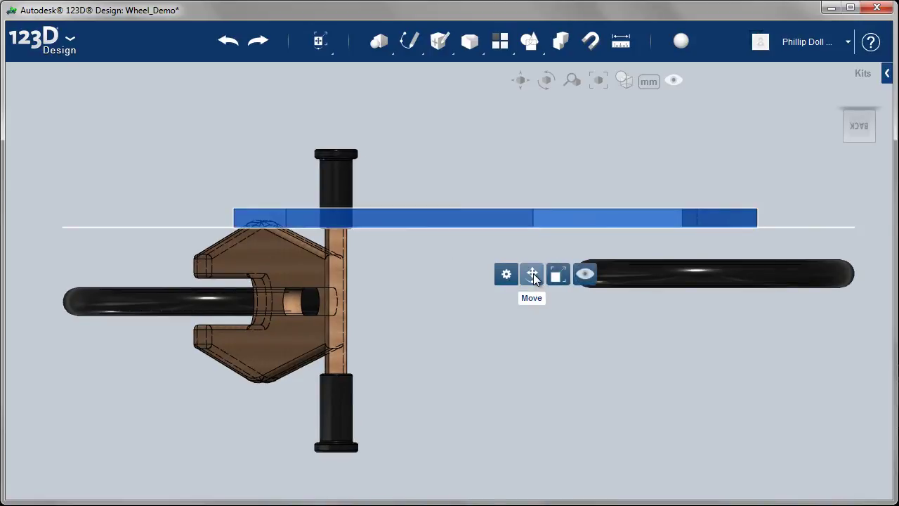
click(533, 275)
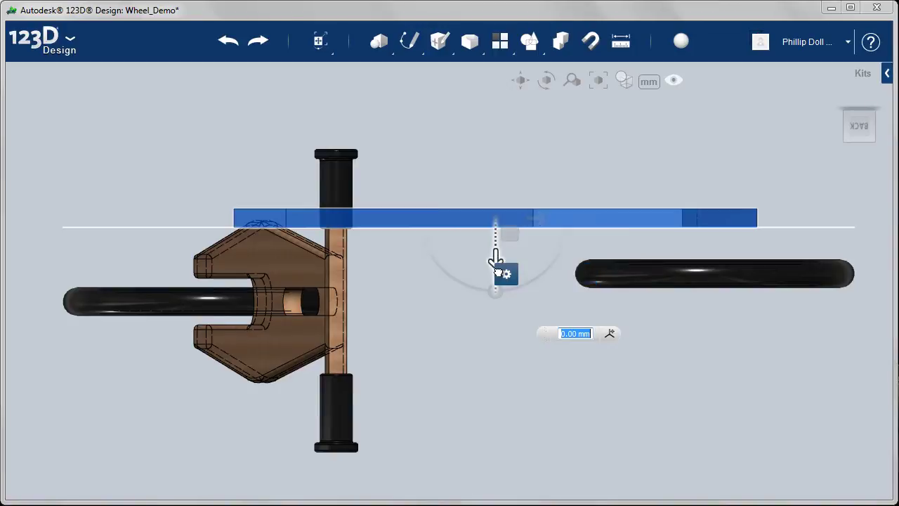
drag(495, 257, 496, 345)
click(604, 404)
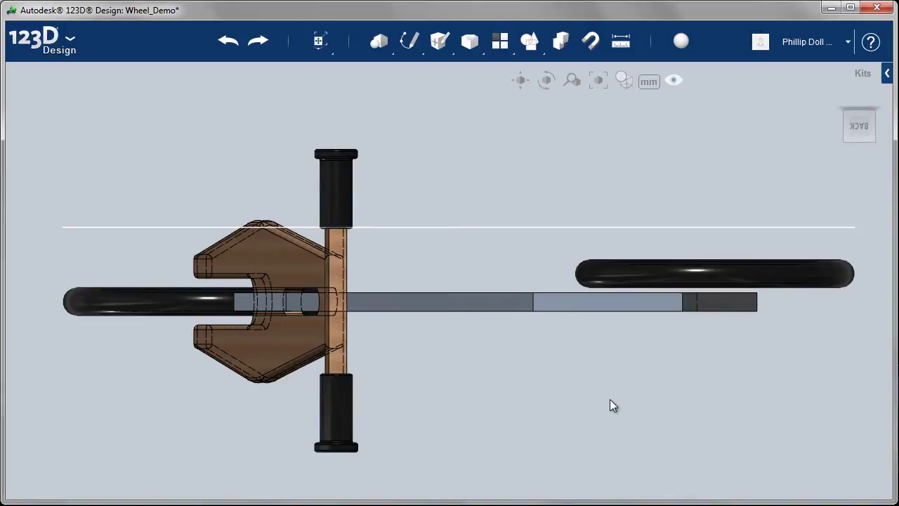
Check the frame's position from several angles and switch the display to shaded parts without outlines.
right_drag(582, 392, 594, 345)
right_drag(833, 176, 878, 134)
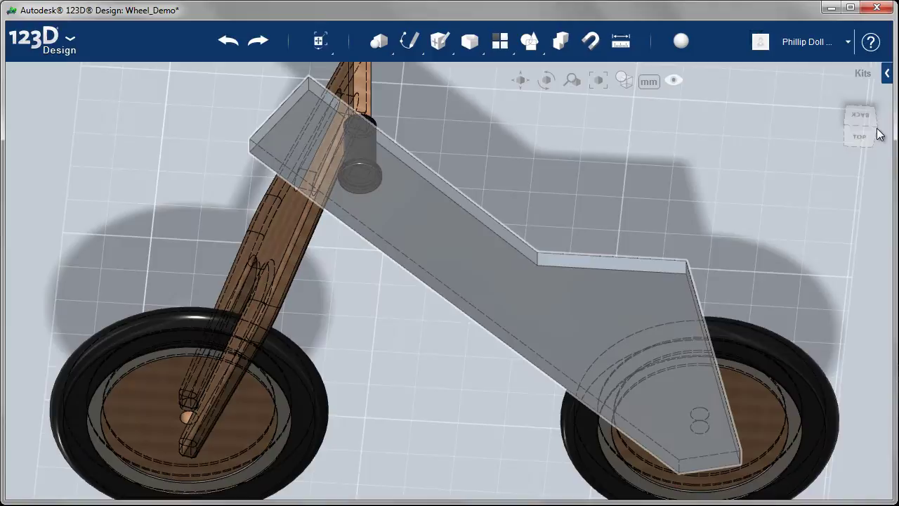
click(877, 124)
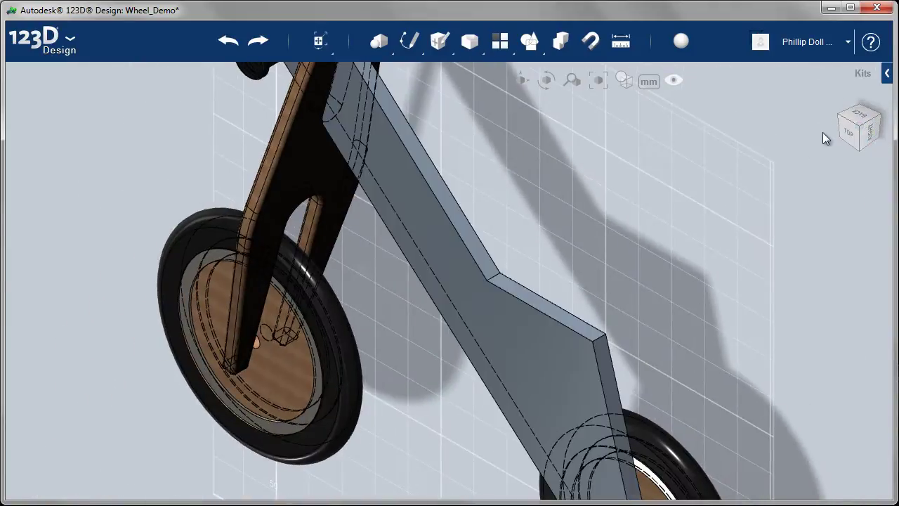
click(840, 116)
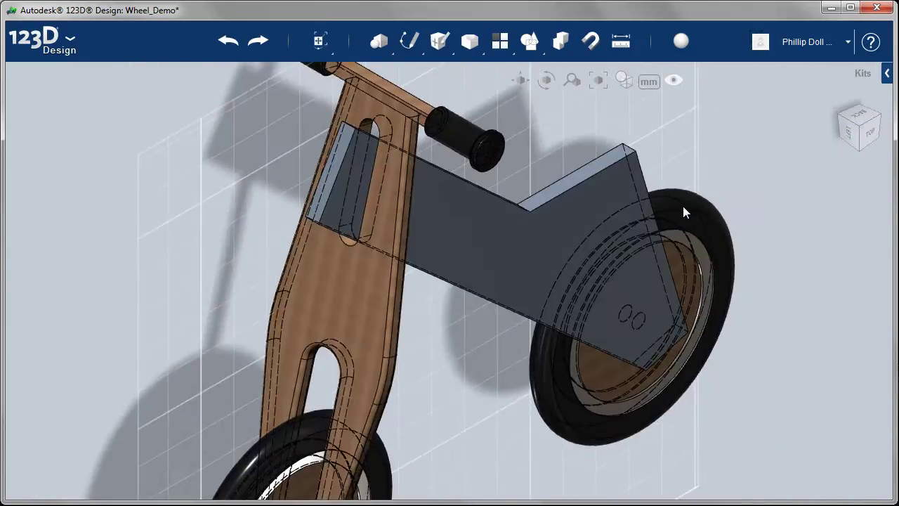
key(f)
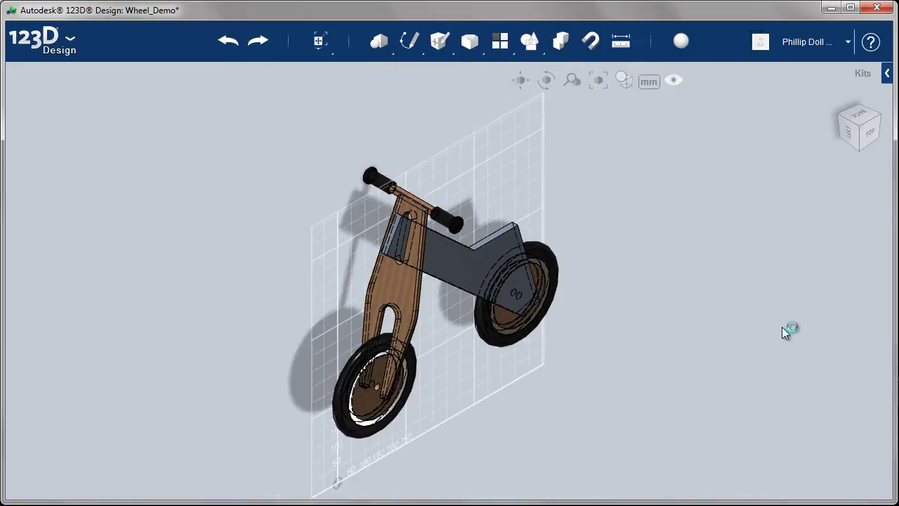
mouse_move(623, 77)
click(631, 104)
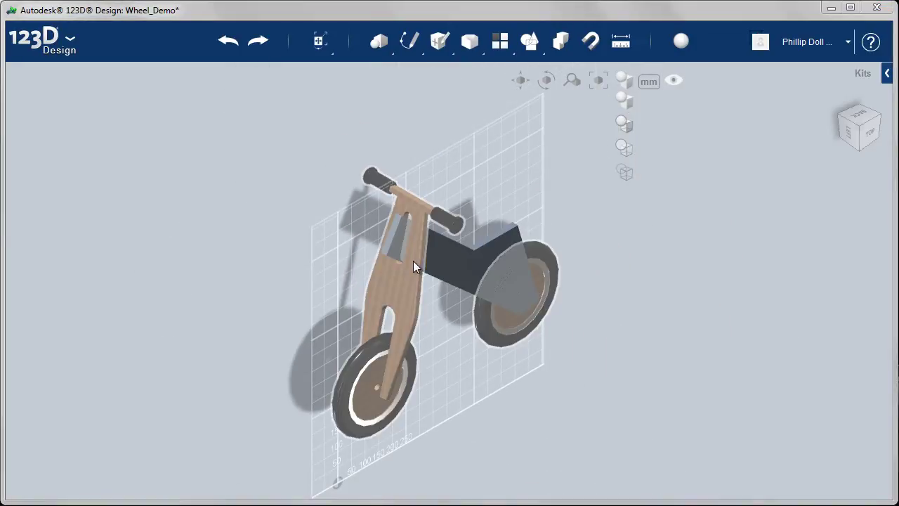
scroll(413, 261, up, 5)
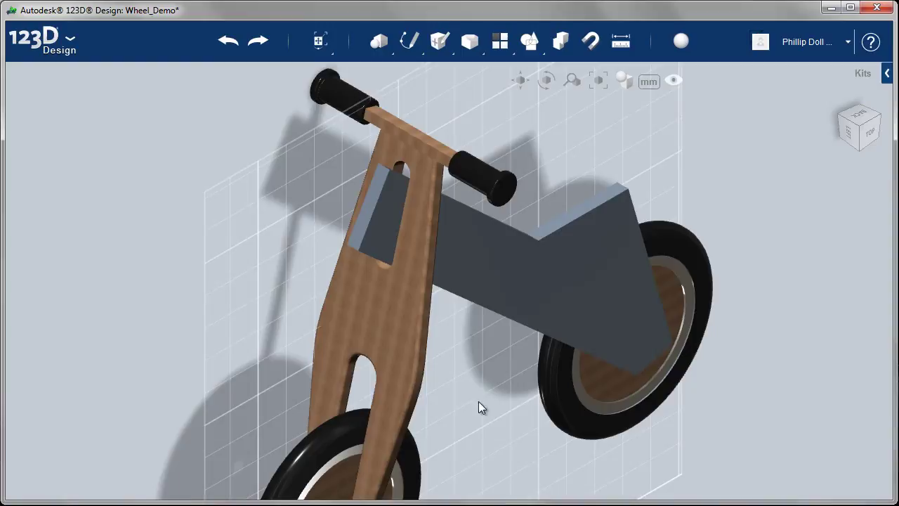
scroll(568, 469, down, 5)
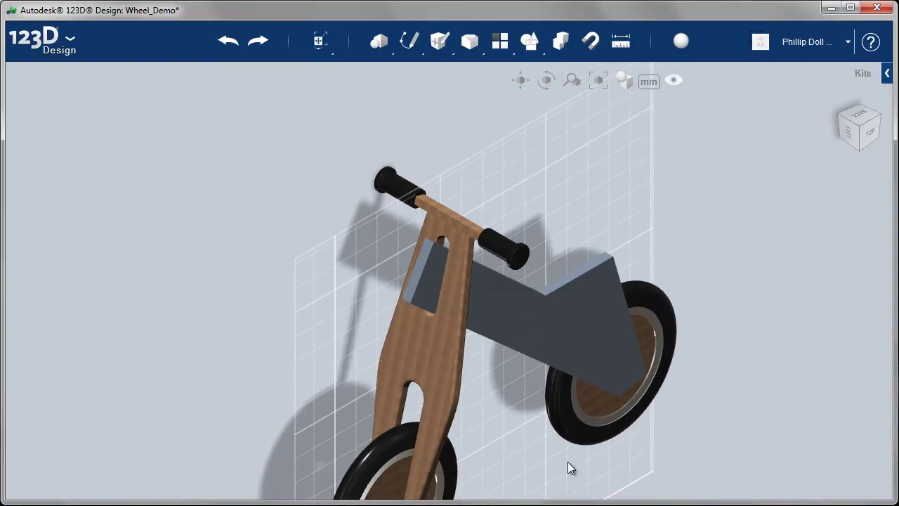
middle_drag(568, 468, 511, 394)
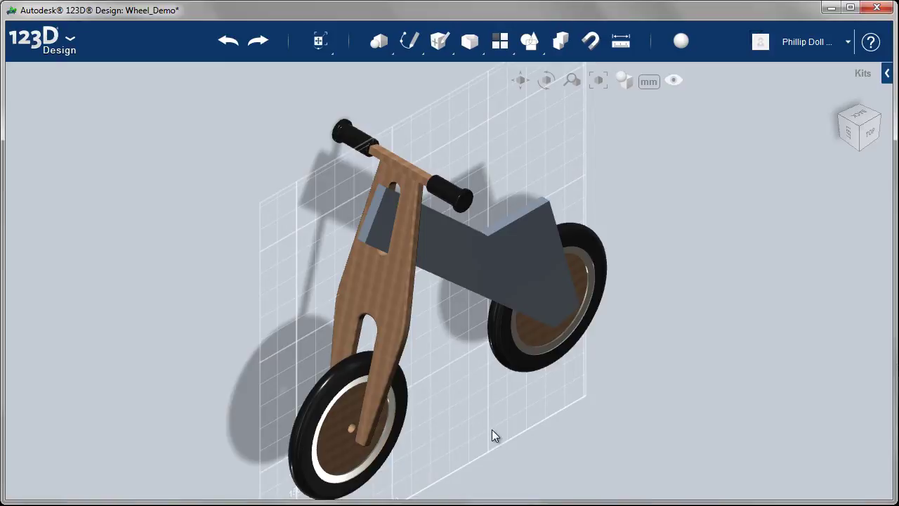
mouse_move(530, 55)
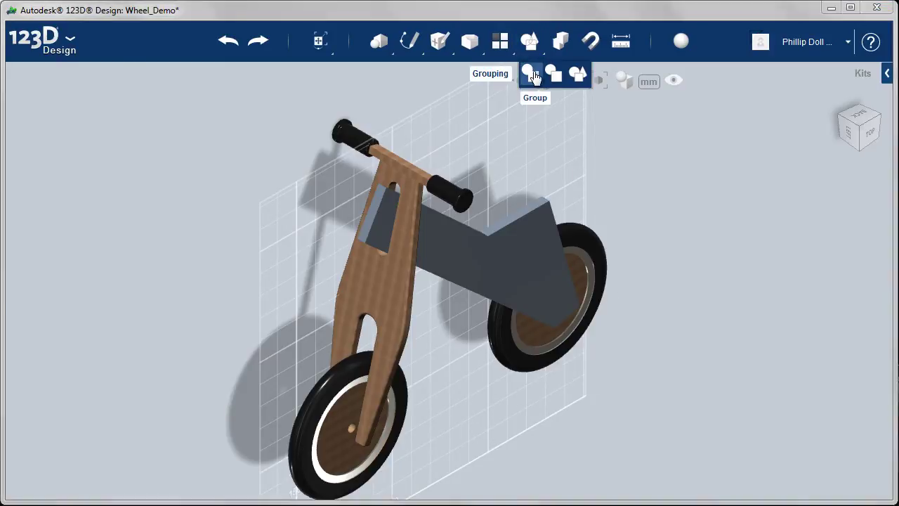
click(470, 255)
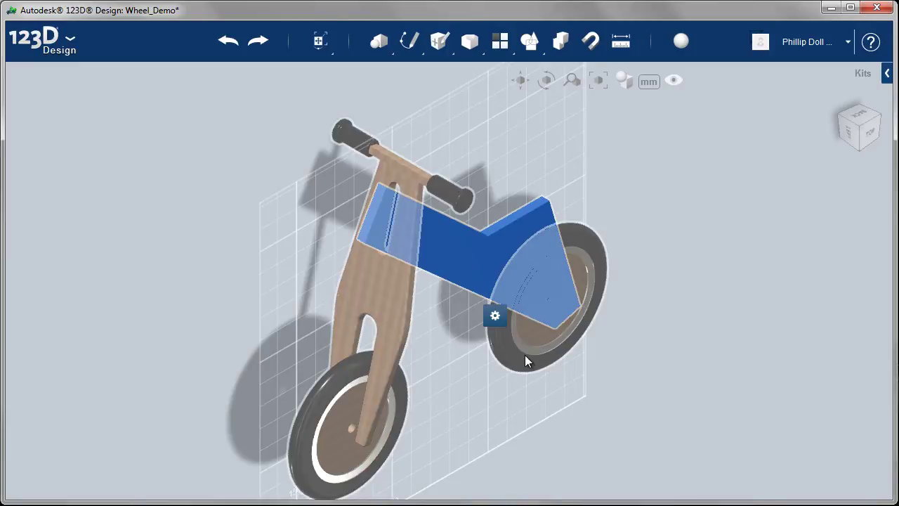
click(524, 353)
click(717, 344)
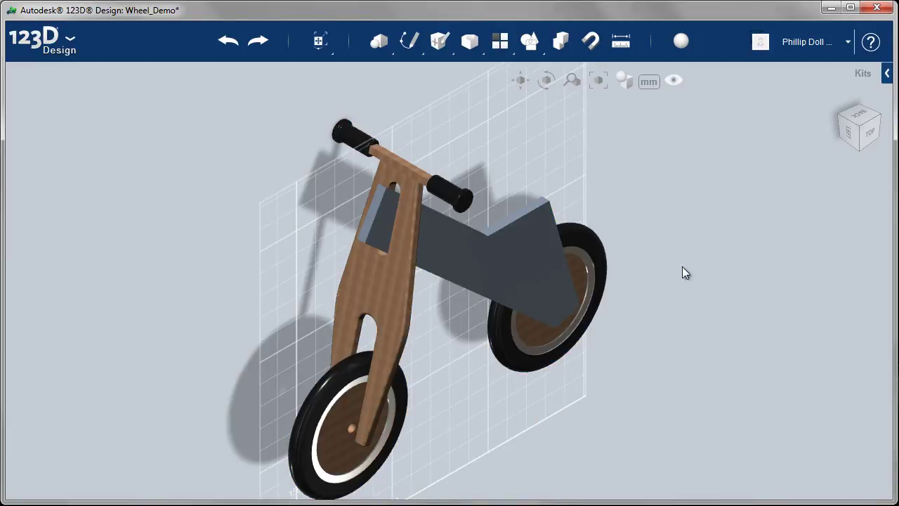
Start a fillet on the frame, with Tangent Chain enabled, at the rear corner edge of the seat.
scroll(573, 193, up, 5)
mouse_move(470, 41)
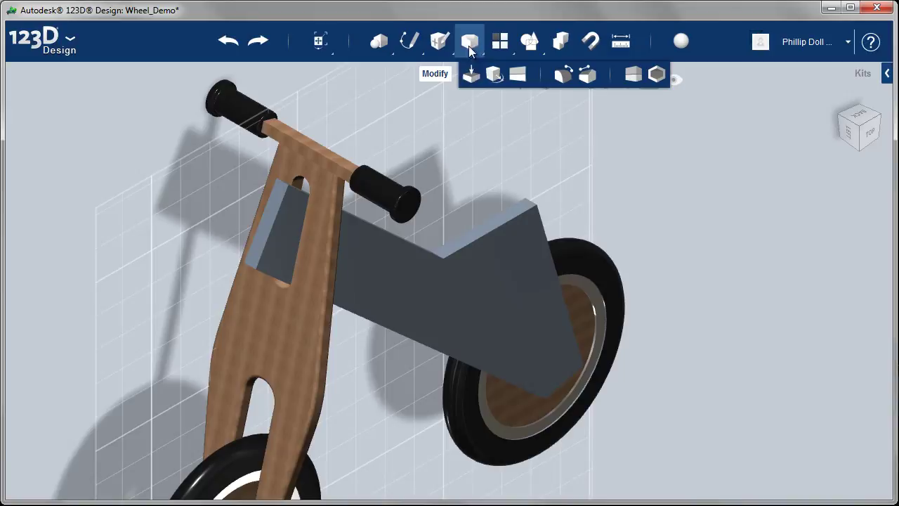
click(564, 73)
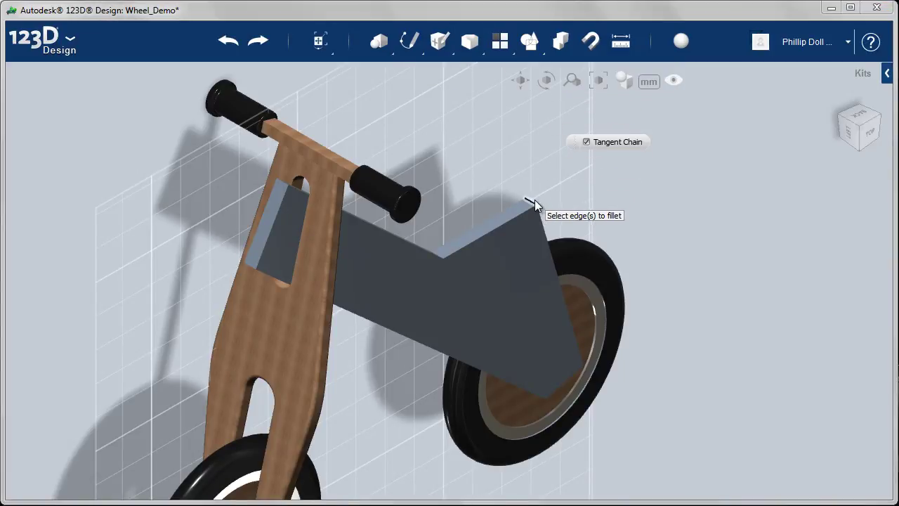
scroll(534, 204, up, 4)
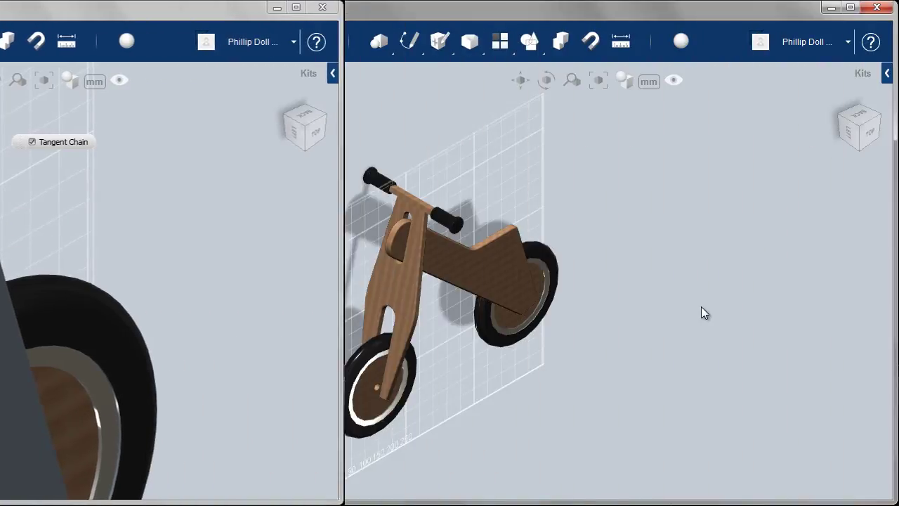
Project the rear wheel's axle hole onto the side face of the frame.
scroll(482, 266, up, 5)
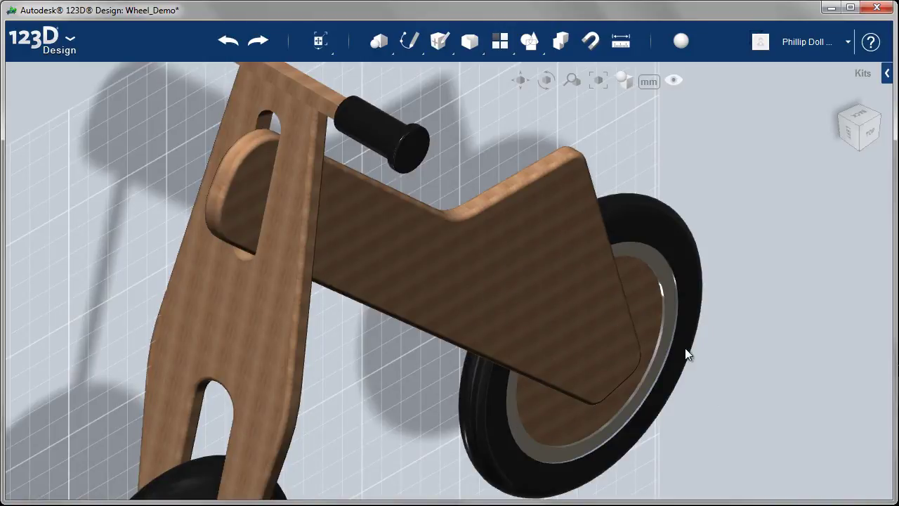
mouse_move(608, 351)
right_down()
mouse_move(744, 310)
mouse_move(430, 312)
mouse_move(457, 382)
mouse_move(442, 369)
mouse_move(454, 141)
right_up()
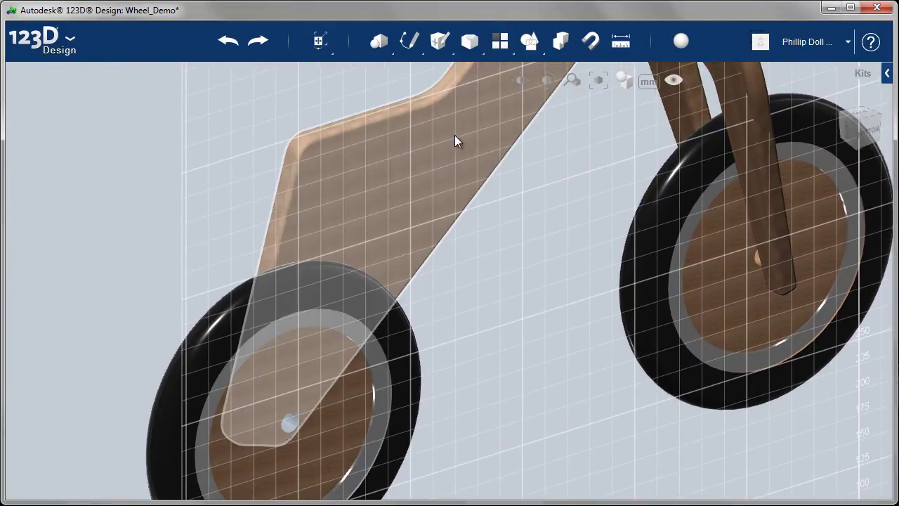
mouse_move(411, 45)
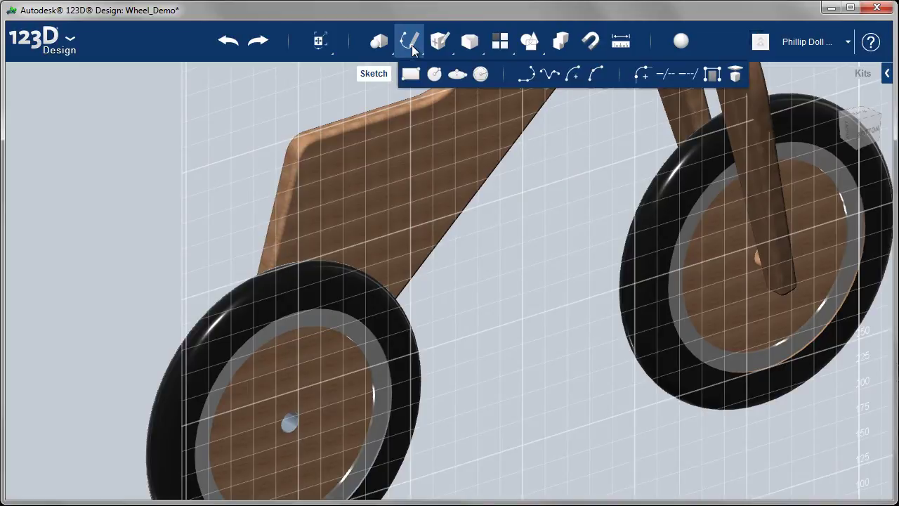
click(736, 80)
mouse_move(682, 162)
right_down()
mouse_move(640, 272)
mouse_move(558, 411)
mouse_move(571, 267)
right_up()
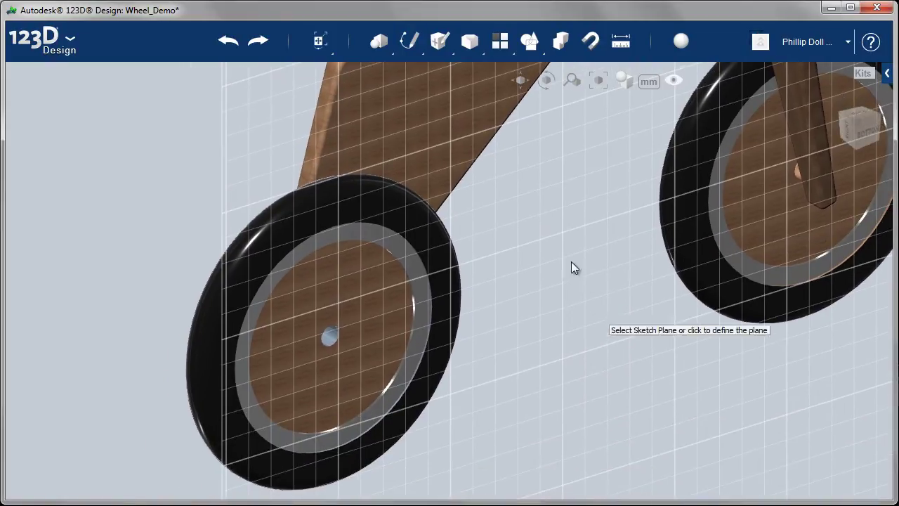
click(427, 131)
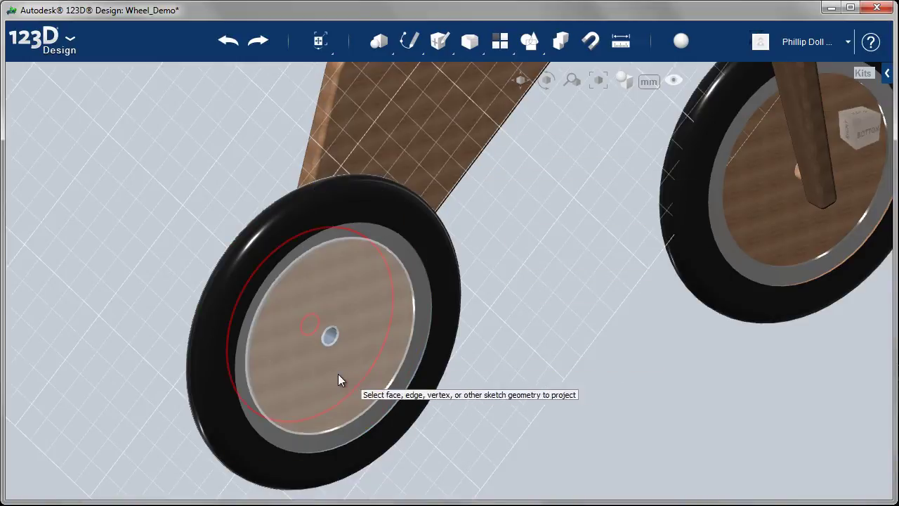
scroll(326, 357, up, 5)
click(329, 319)
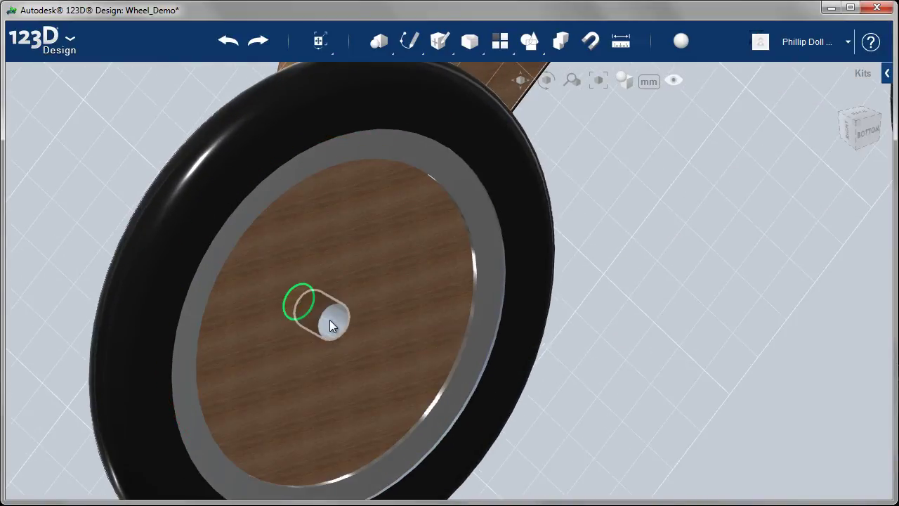
click(562, 309)
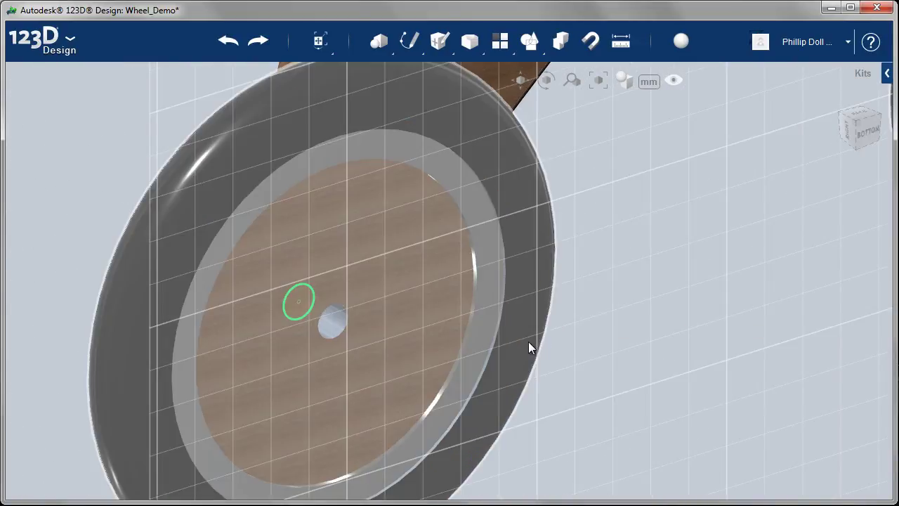
Hide the wheel parts and cut the projected axle circle through the frame's rear end with a -60 mm extrusion.
click(528, 342)
mouse_move(554, 401)
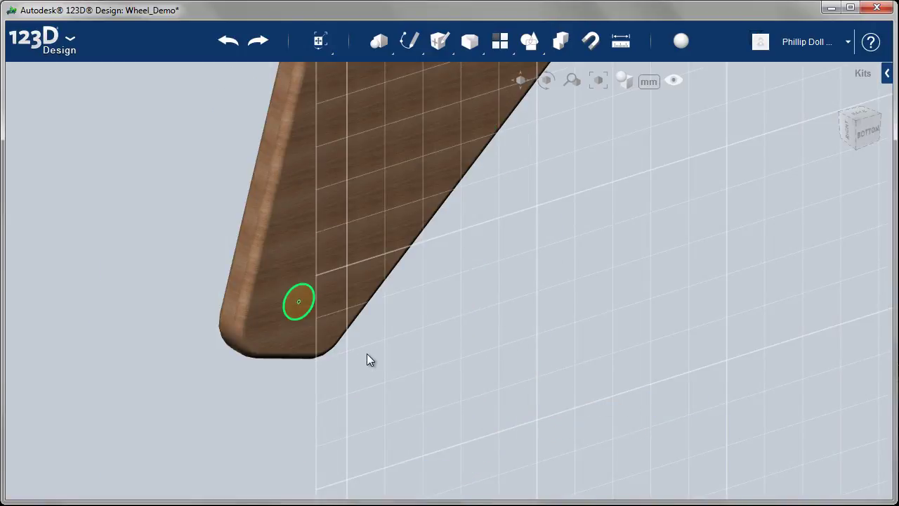
click(308, 303)
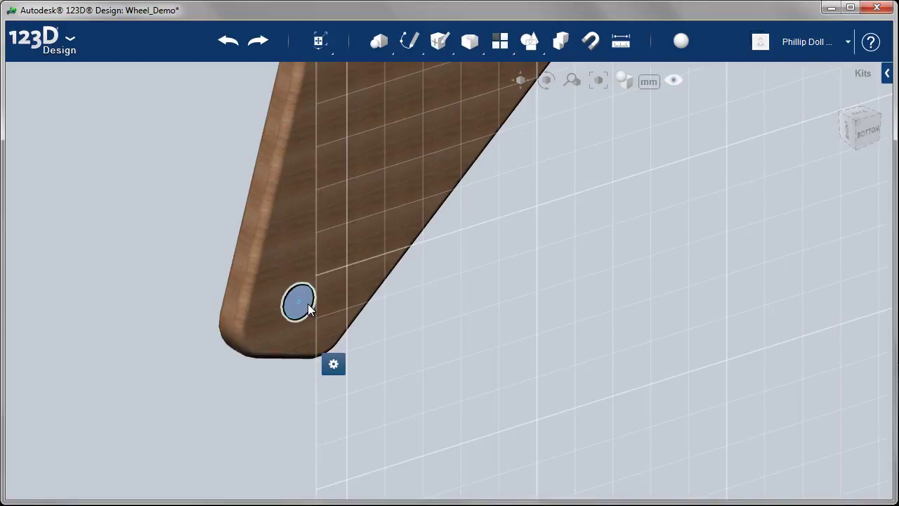
mouse_move(334, 360)
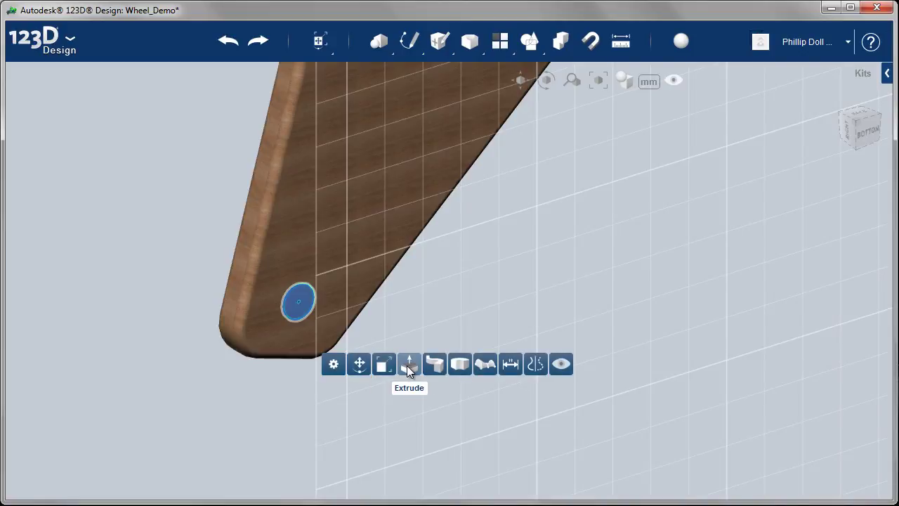
click(408, 364)
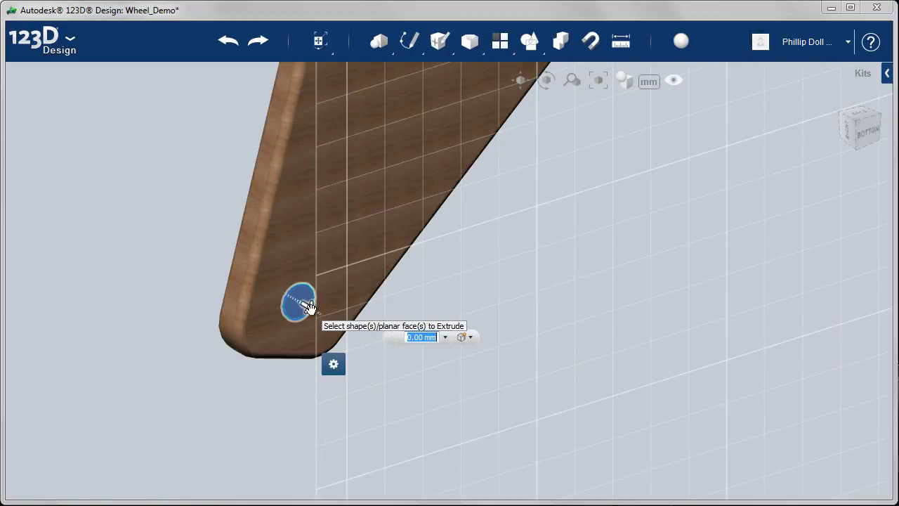
drag(309, 307, 223, 258)
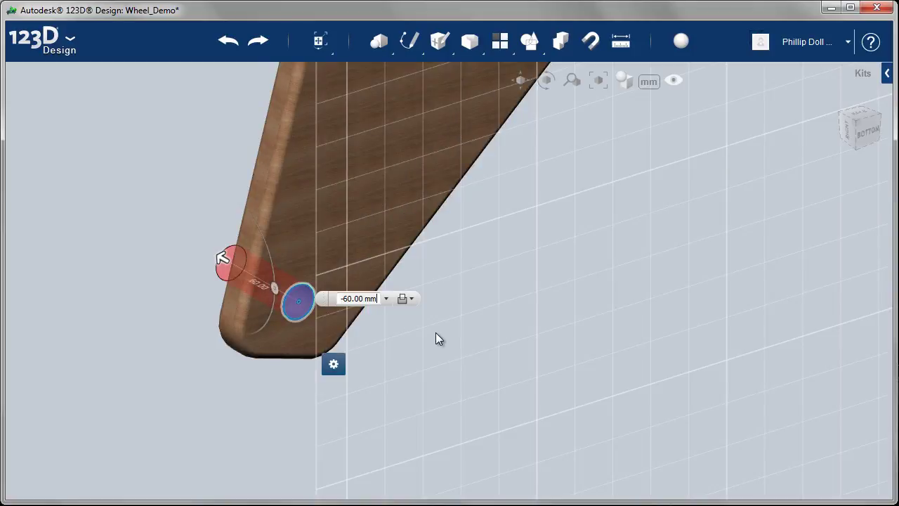
click(436, 333)
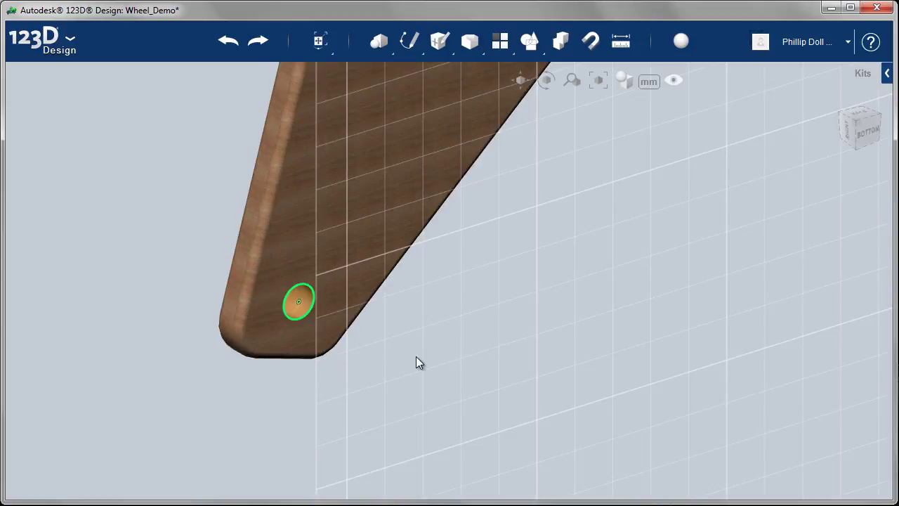
Hide all sketches and show all hidden solids again, with the whole bike in view.
mouse_move(671, 79)
click(674, 148)
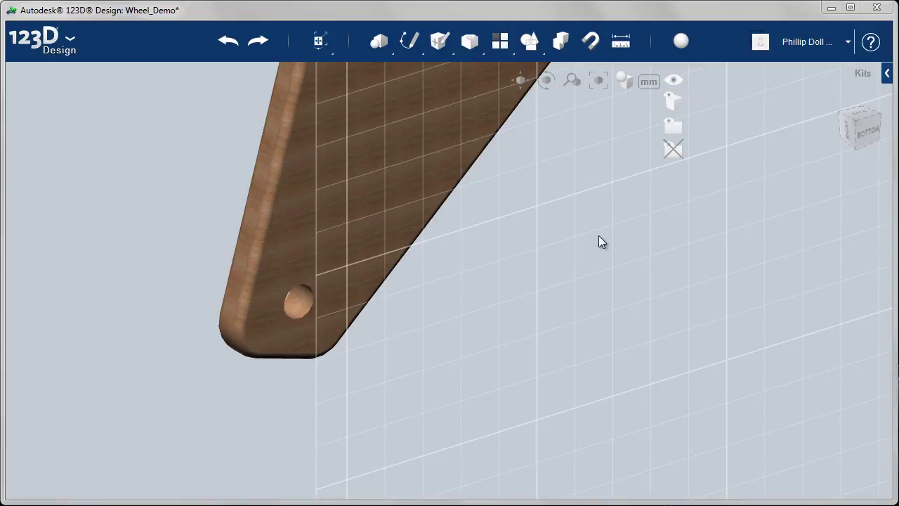
click(667, 124)
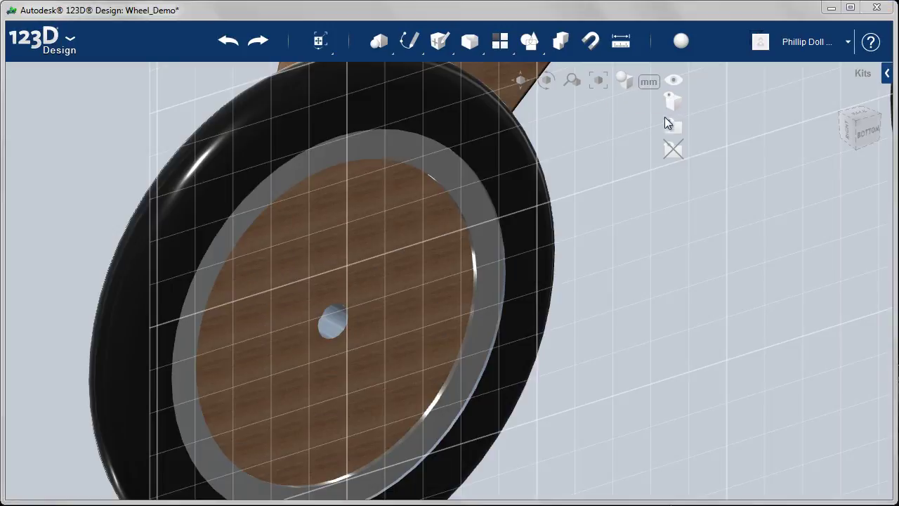
right_drag(632, 254, 689, 252)
scroll(698, 283, down, 3)
scroll(646, 291, up, 3)
scroll(637, 283, down, 3)
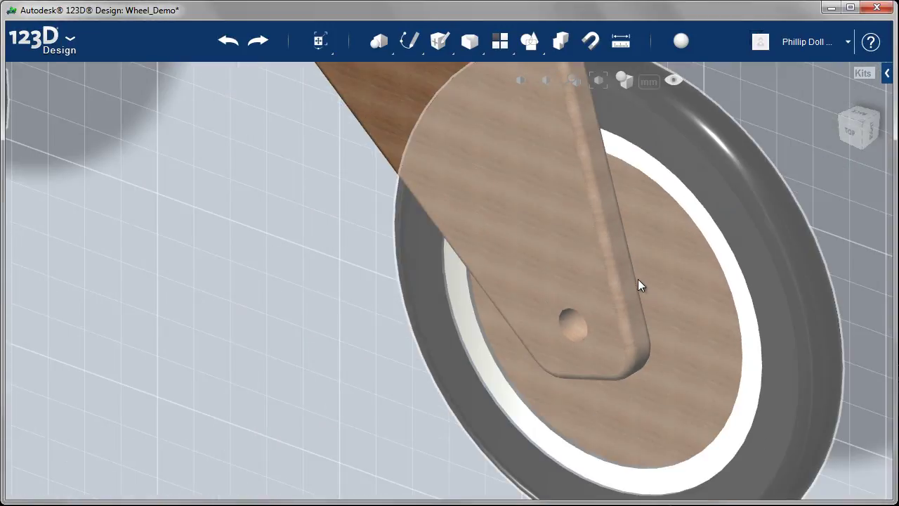
scroll(638, 283, down, 5)
mouse_move(638, 283)
right_down()
mouse_move(592, 271)
mouse_move(552, 231)
mouse_move(623, 259)
mouse_move(690, 260)
mouse_move(630, 287)
right_up()
scroll(684, 260, down, 2)
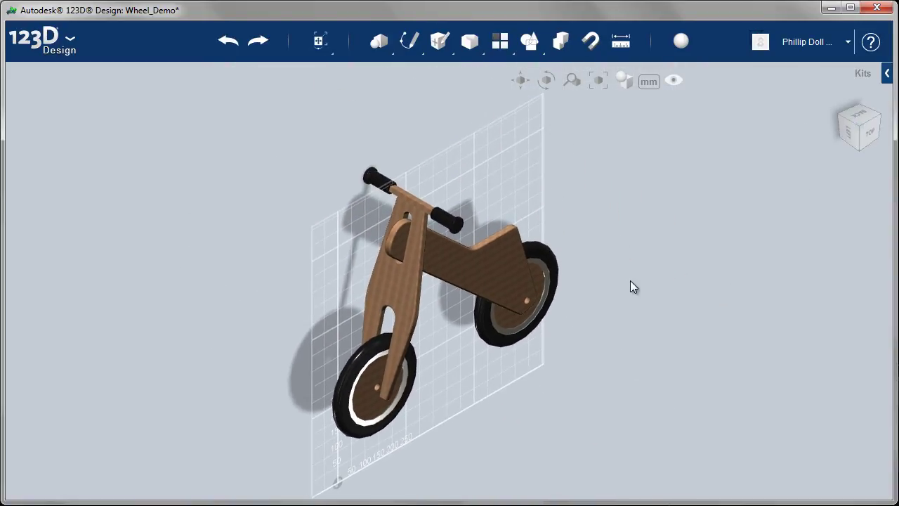